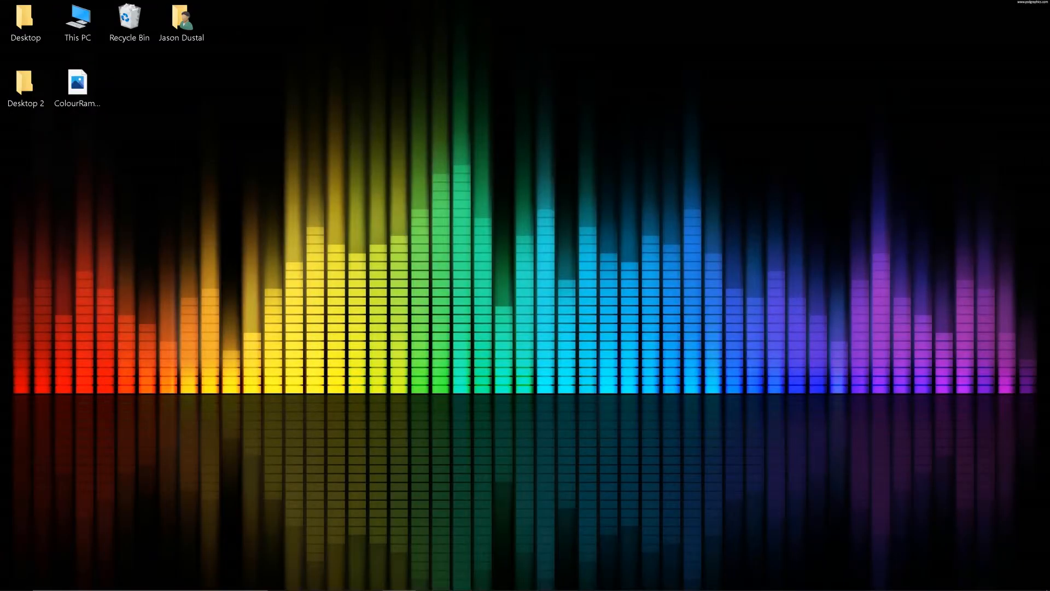
Switch to the Chrome browser and open the website murideo.com
{"action": "left_click", "coordinate": [83, 89]}
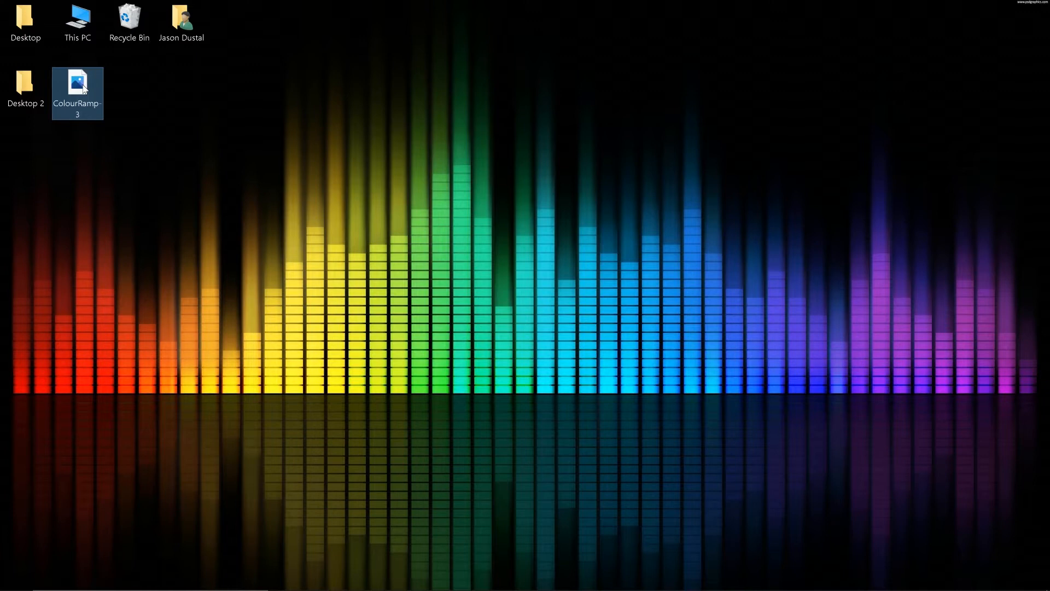
{"action": "left_click", "coordinate": [353, 451]}
{"action": "mouse_move", "coordinate": [319, 586]}
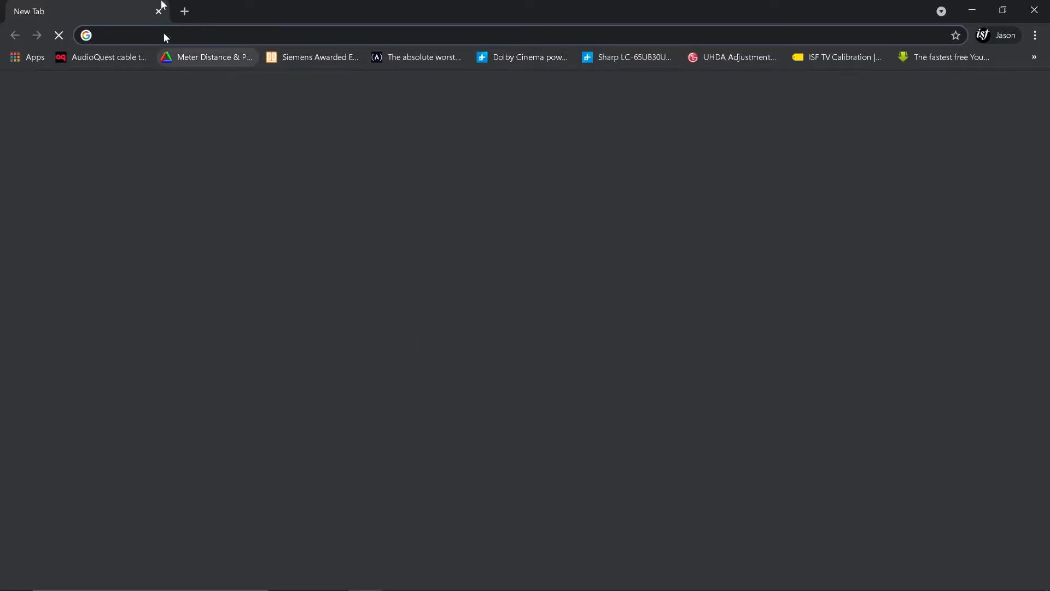
{"action": "left_click", "coordinate": [164, 33]}
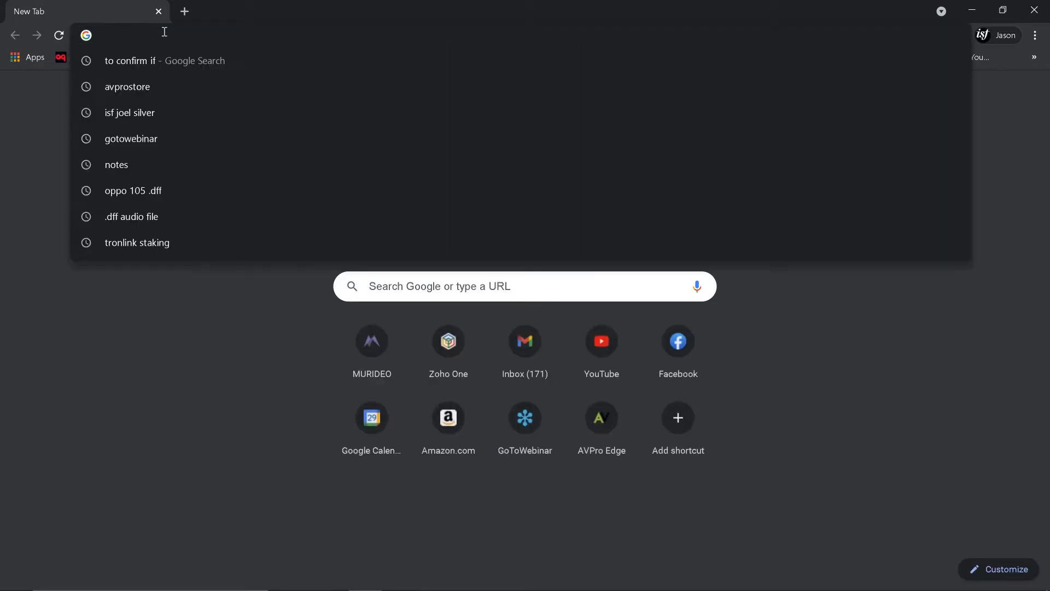
{"action": "type", "text": "murideo.com"}
{"action": "key", "text": "Return"}
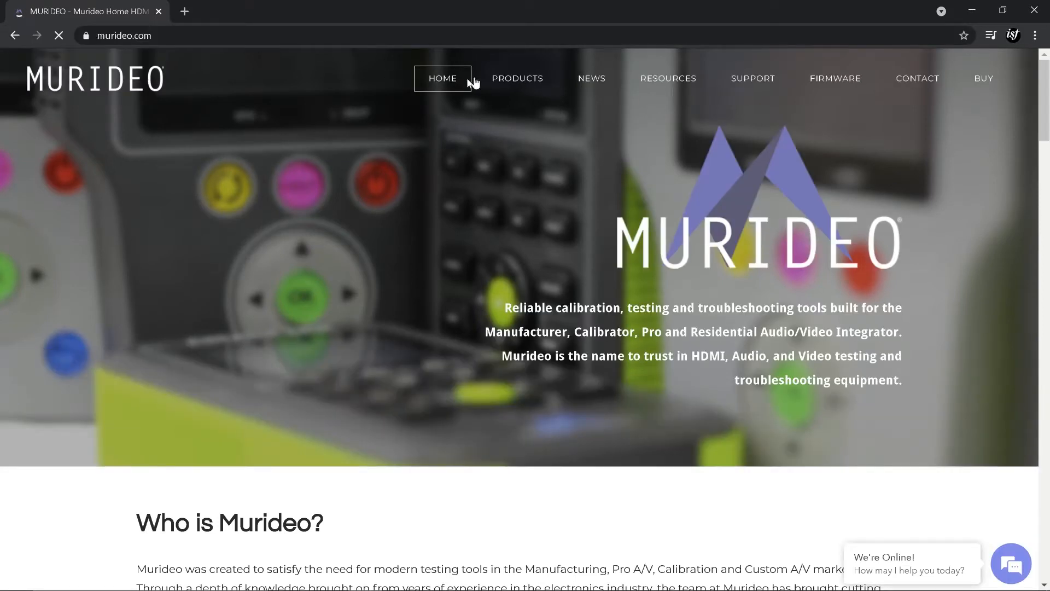
Open the SIX-G Generator product page and show its Resources section
{"action": "mouse_move", "coordinate": [512, 79]}
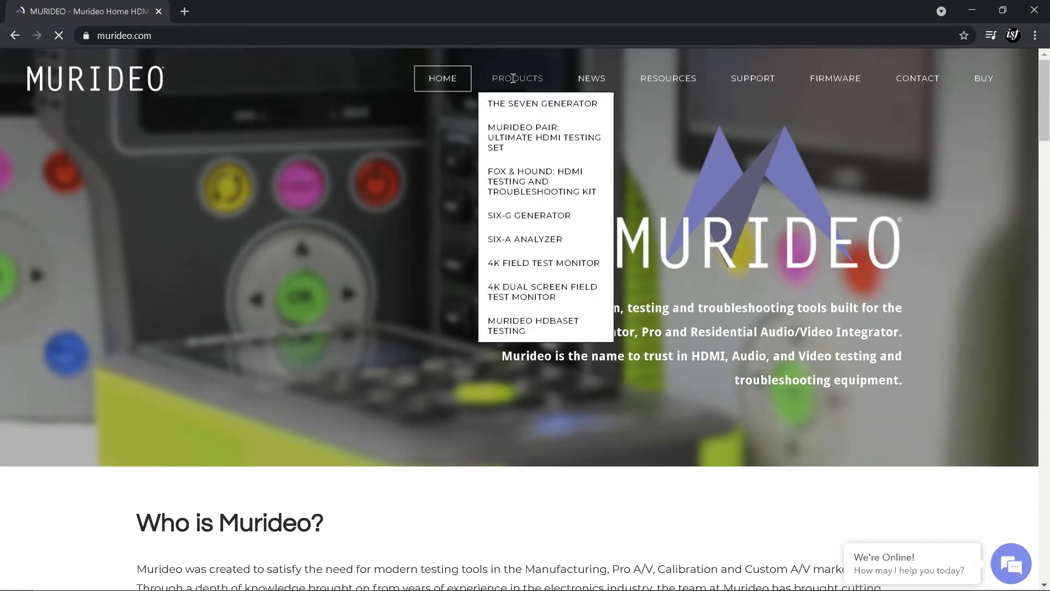
{"action": "left_click", "coordinate": [522, 216]}
{"action": "scroll", "coordinate": [458, 288], "scroll_direction": "down", "scroll_amount": 5}
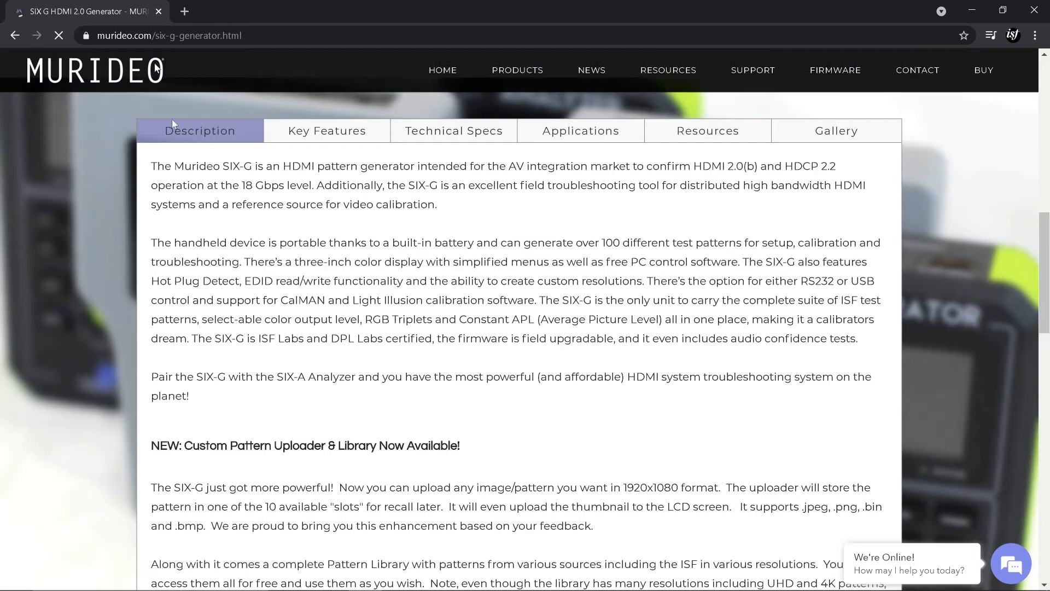
{"action": "left_click", "coordinate": [693, 138]}
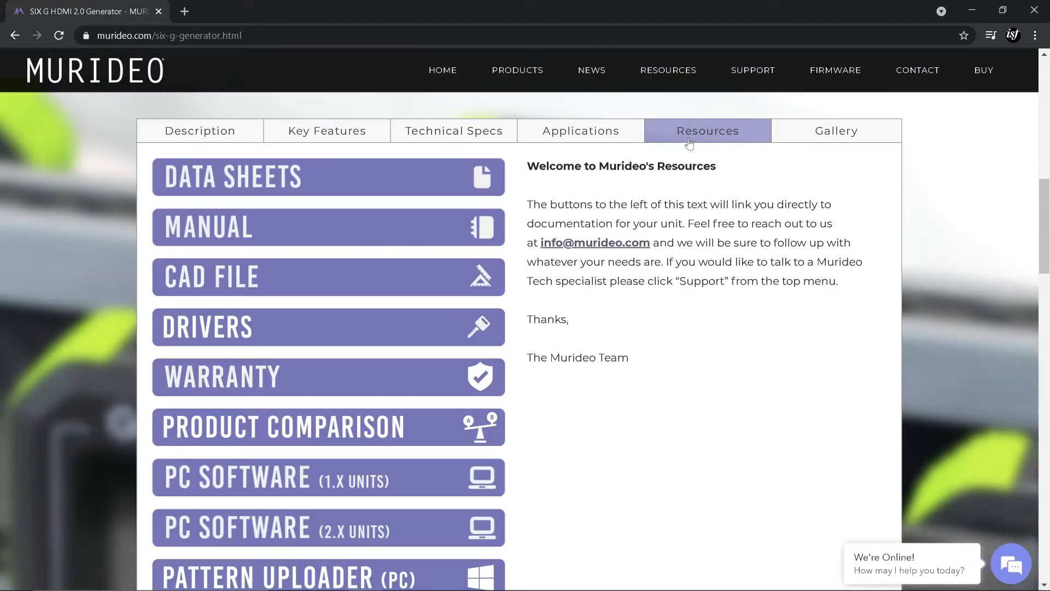
{"action": "scroll", "coordinate": [693, 365], "scroll_direction": "down", "scroll_amount": 1}
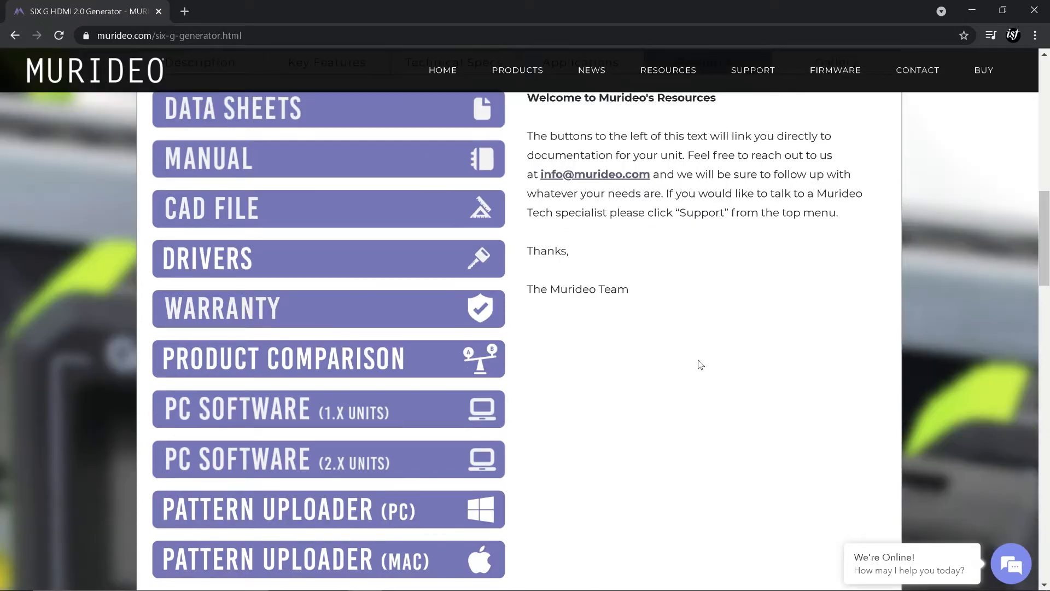
Open the PC version of the Pattern Uploader and download pattern_loader.zip
{"action": "scroll", "coordinate": [698, 365], "scroll_direction": "down", "scroll_amount": 2}
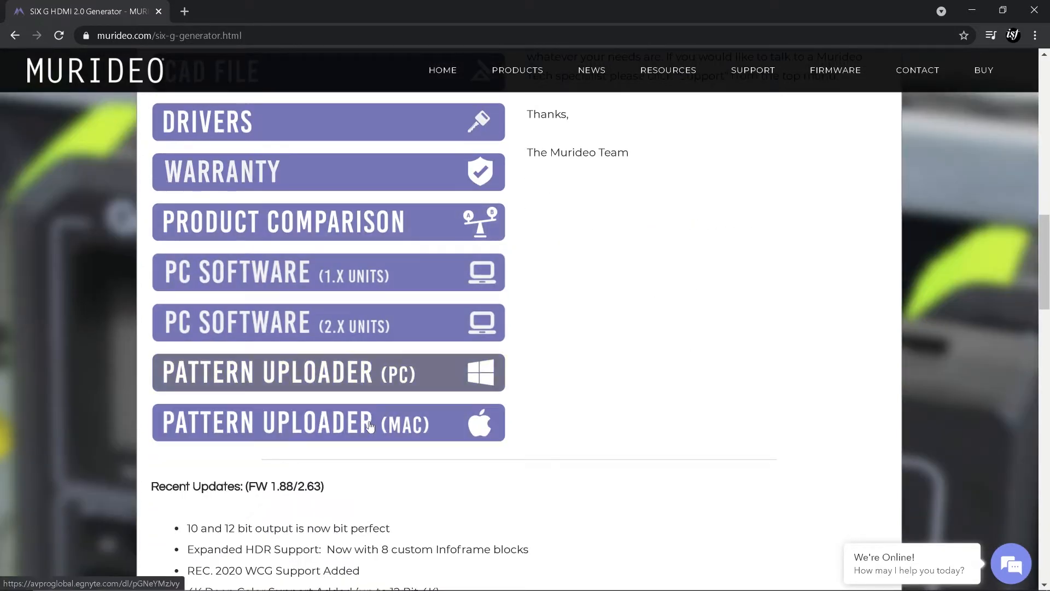
{"action": "left_click", "coordinate": [375, 382]}
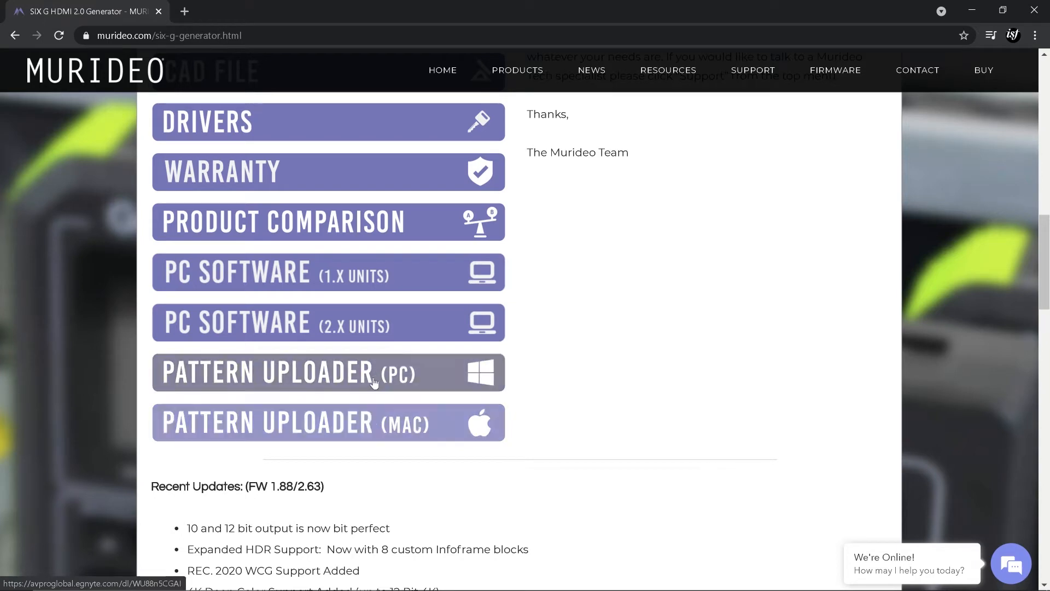
{"action": "left_click", "coordinate": [256, 374]}
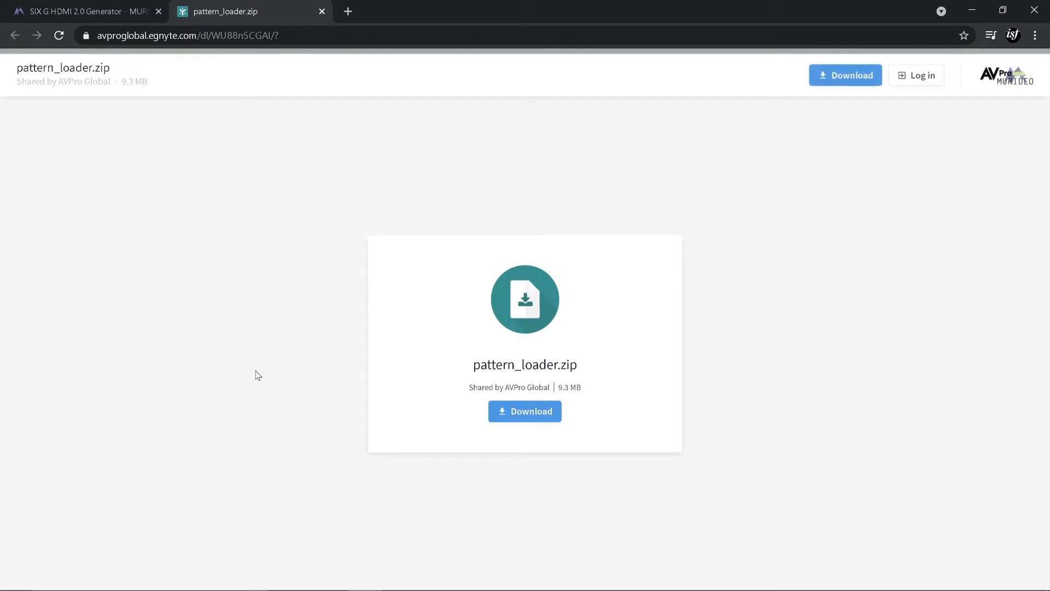
{"action": "left_click", "coordinate": [529, 412]}
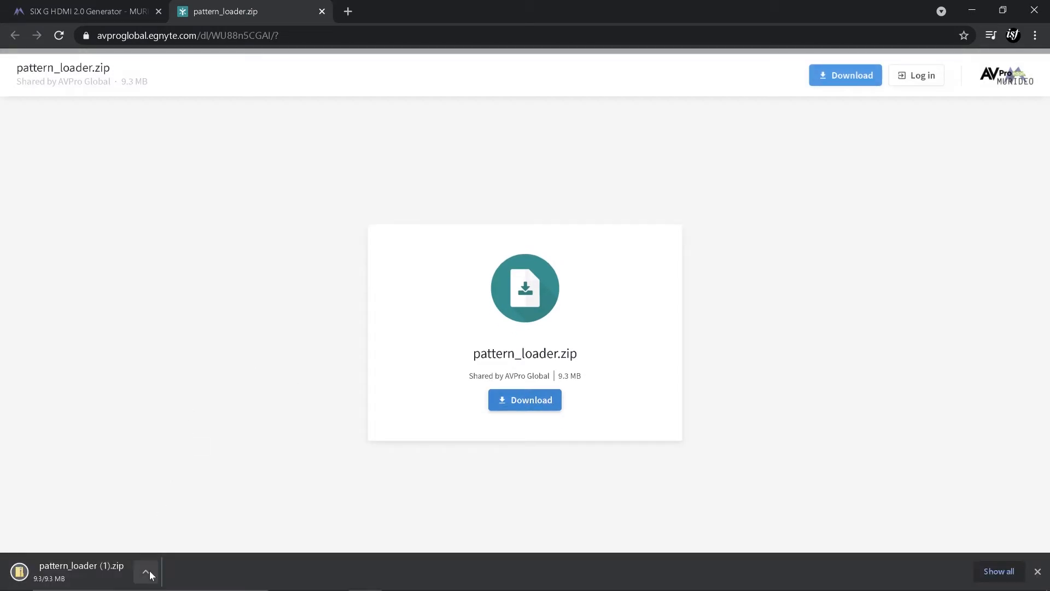
Open the downloaded pattern loader archive, extract all its files to the Desktop, and close the archive window
{"action": "left_click", "coordinate": [150, 570]}
{"action": "left_click", "coordinate": [182, 485]}
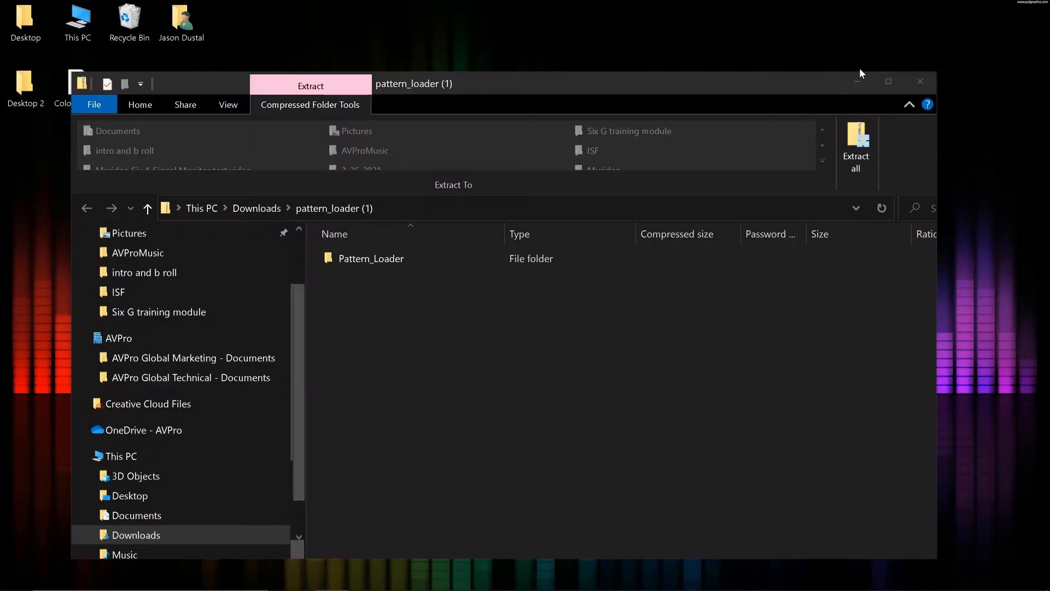
{"action": "left_click", "coordinate": [888, 81]}
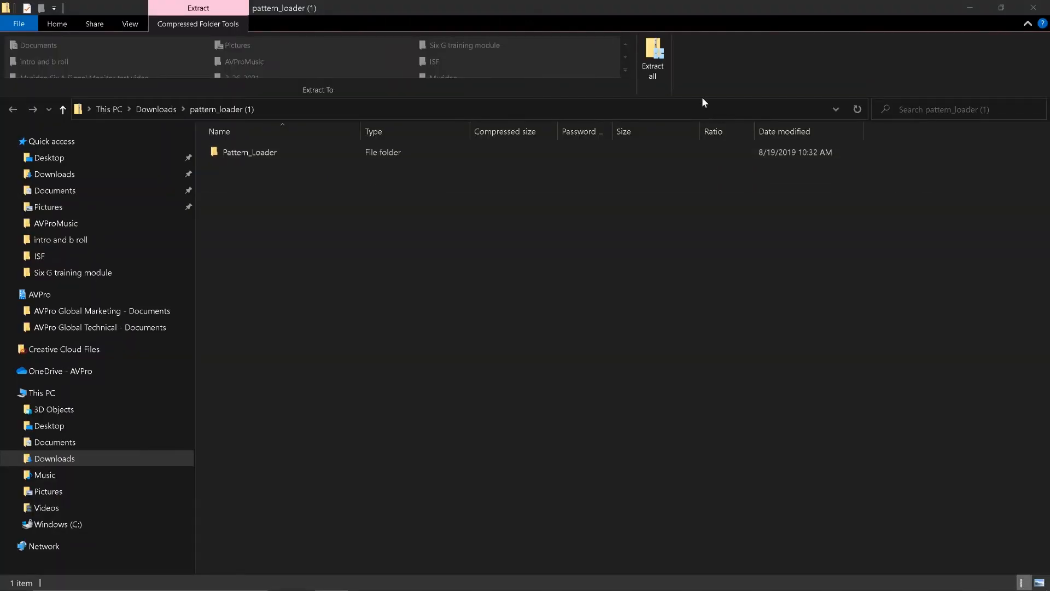
{"action": "left_click", "coordinate": [652, 60]}
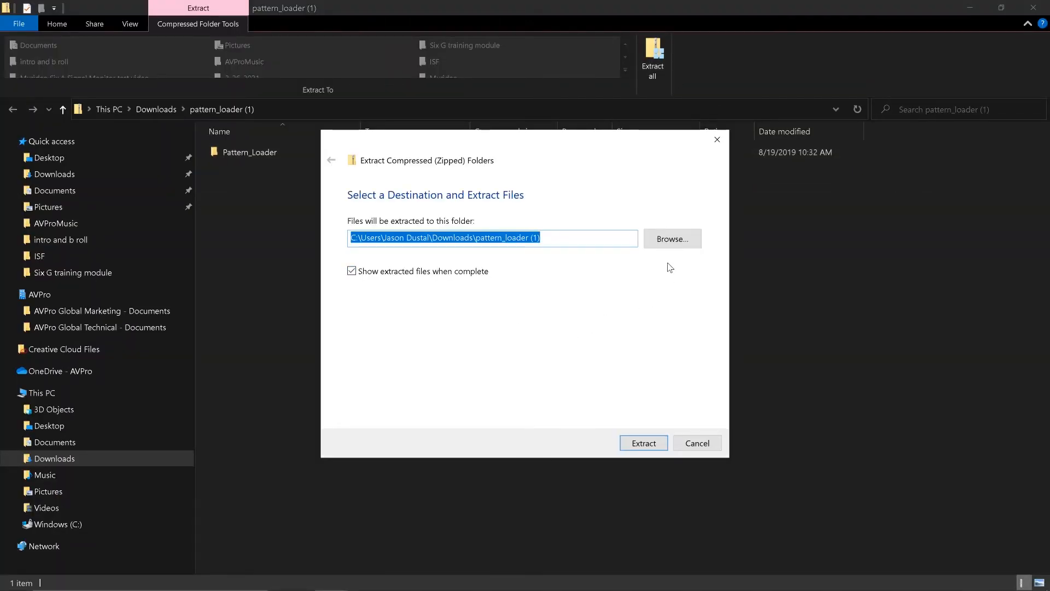
{"action": "left_click", "coordinate": [666, 244]}
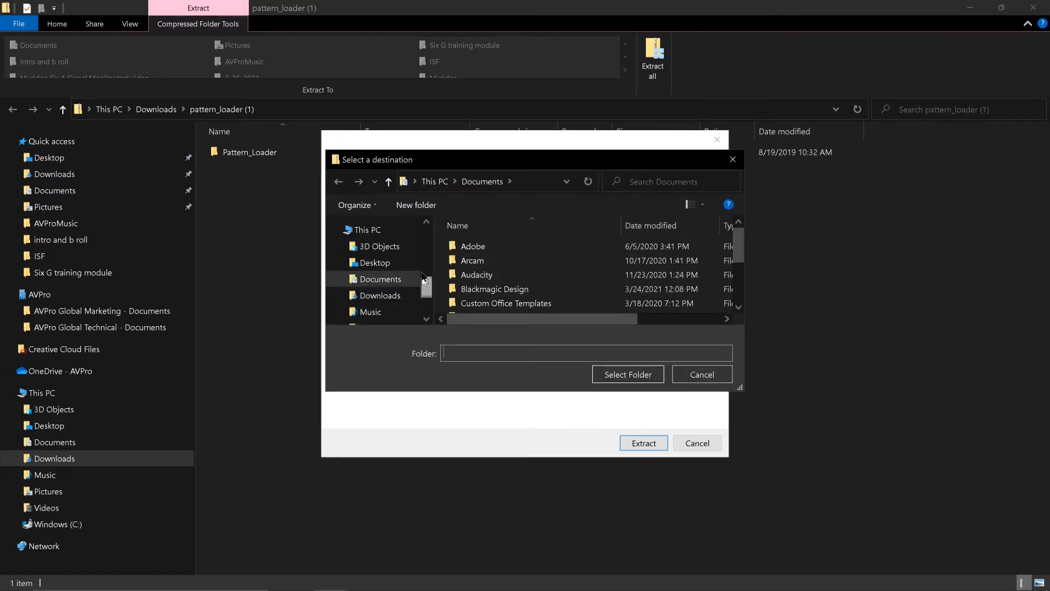
{"action": "scroll", "coordinate": [406, 247], "scroll_direction": "up", "scroll_amount": 5}
{"action": "left_click", "coordinate": [375, 252]}
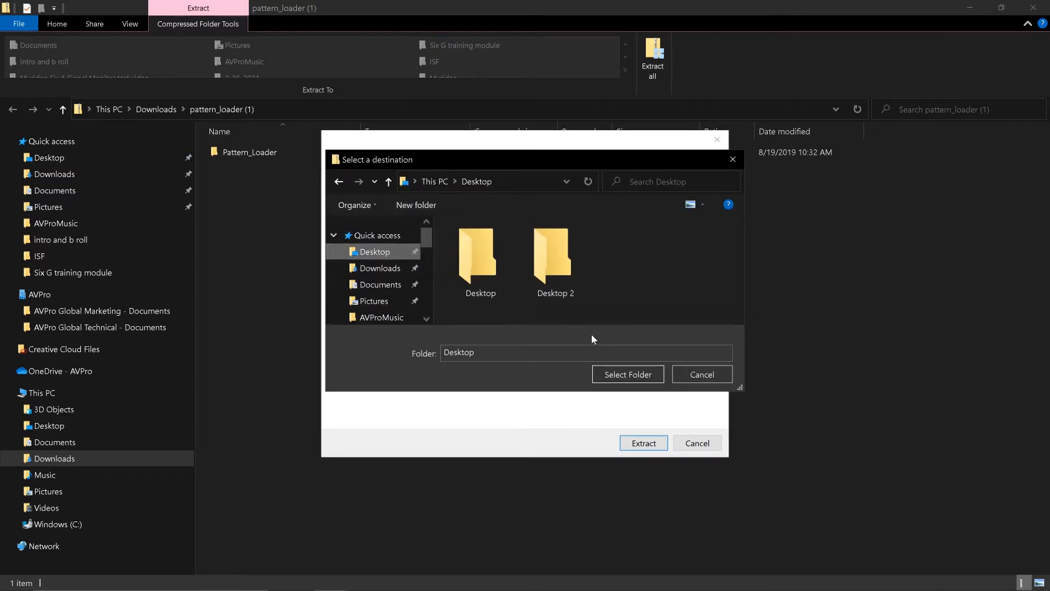
{"action": "left_click", "coordinate": [622, 377]}
{"action": "left_click", "coordinate": [649, 449]}
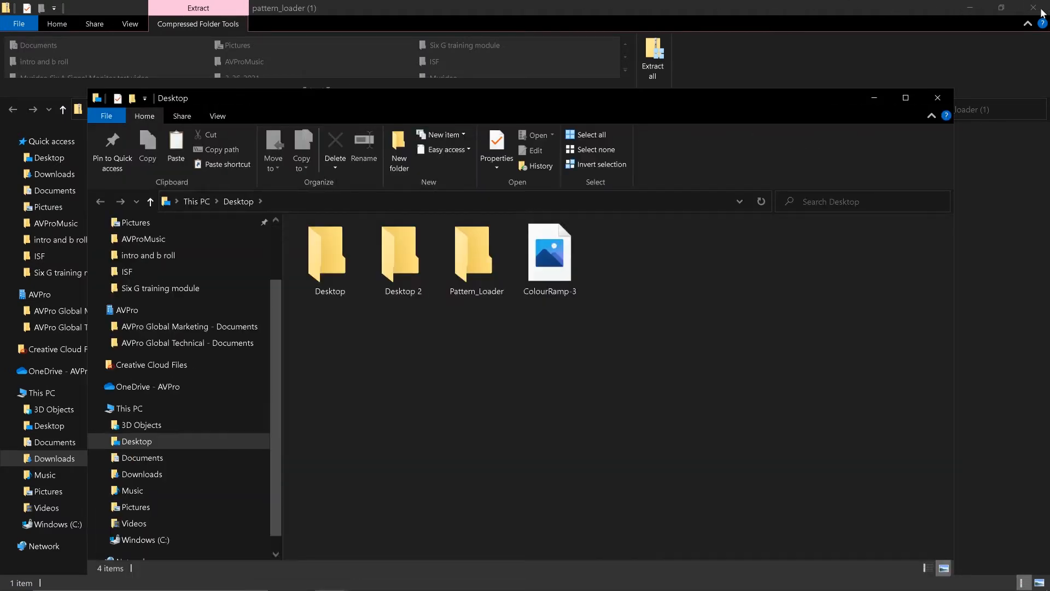
{"action": "left_click", "coordinate": [1042, 12]}
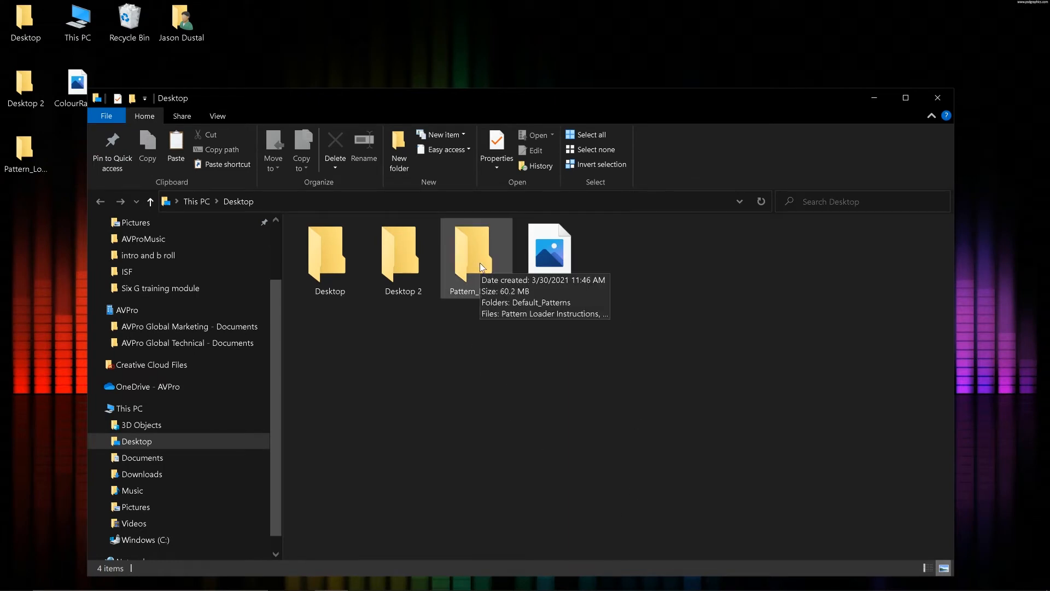
Open the extracted Pattern_Loader folder and examine its Default_Patterns images and the Pattern Loader Instructions file
{"action": "left_click", "coordinate": [480, 263]}
{"action": "double_click", "coordinate": [481, 262]}
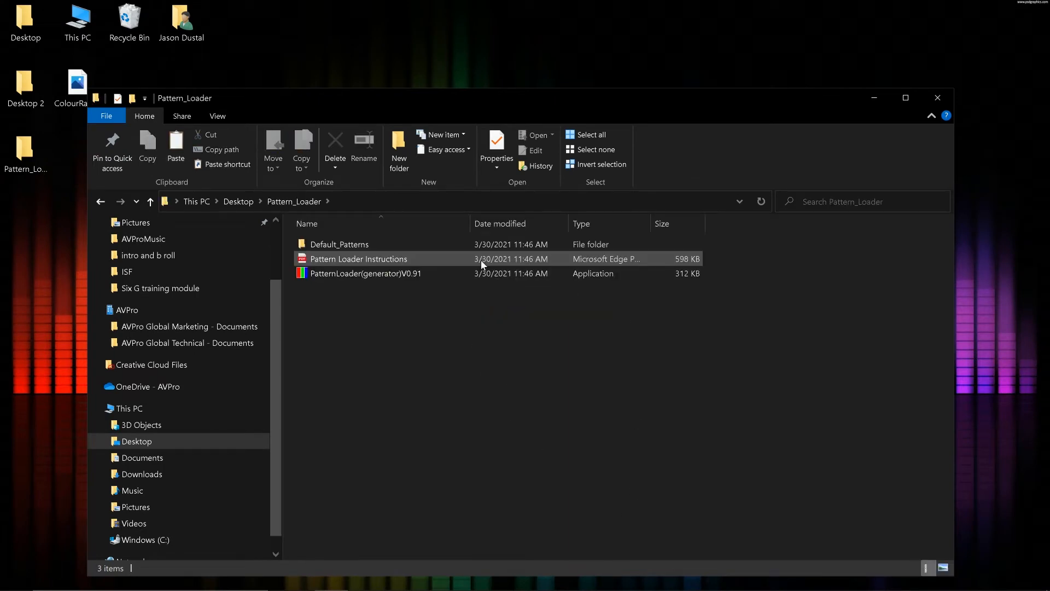
{"action": "double_click", "coordinate": [362, 245]}
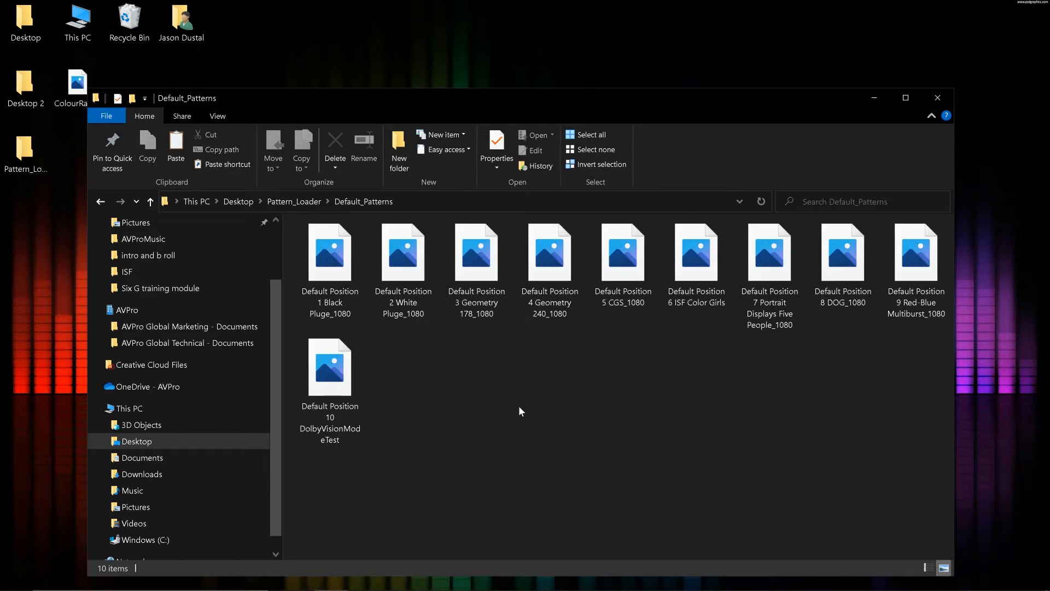
{"action": "left_click", "coordinate": [100, 201]}
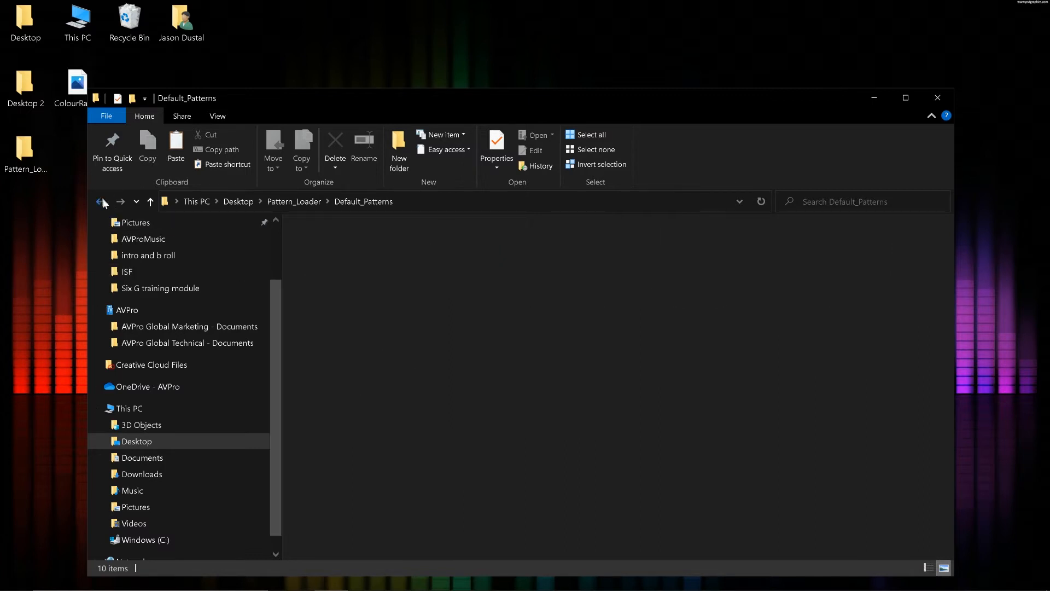
{"action": "double_click", "coordinate": [364, 260]}
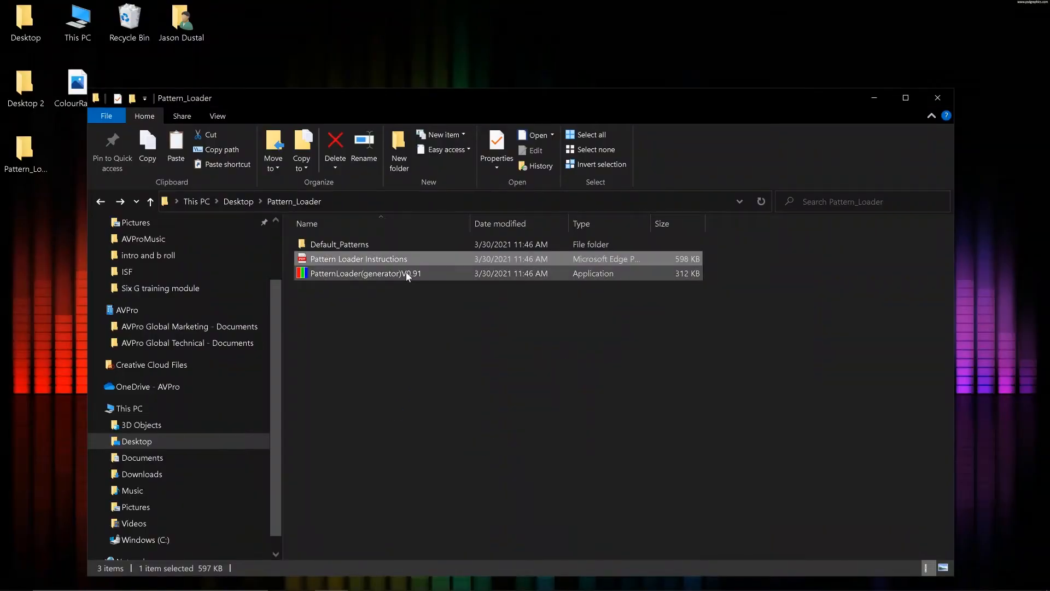
Launch PatternLoader(generator)V0.91, allow it to run despite the SmartScreen protection, and close the folder window
{"action": "double_click", "coordinate": [406, 271]}
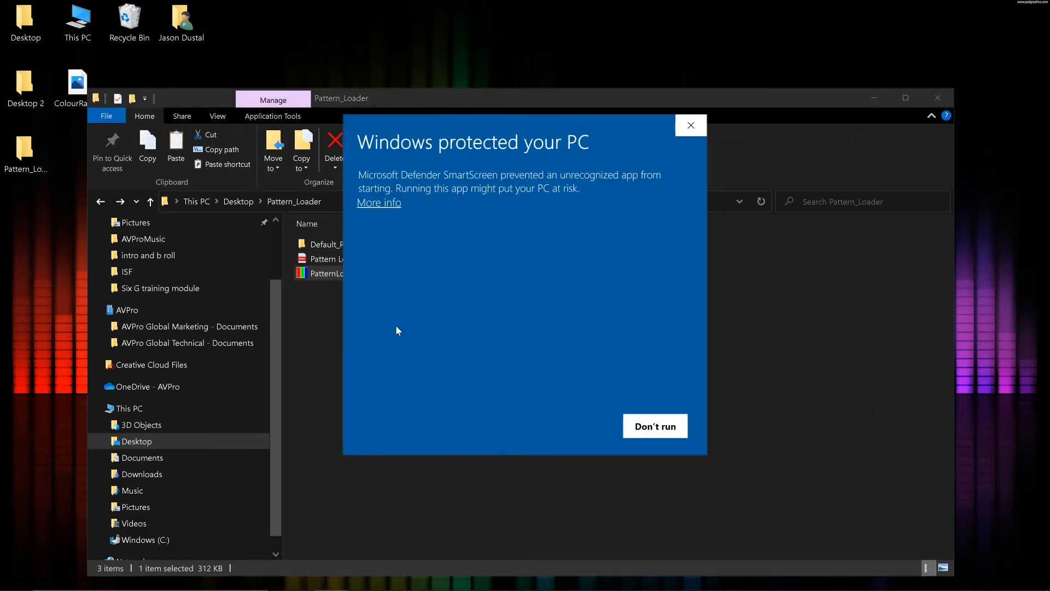
{"action": "left_click", "coordinate": [389, 204]}
{"action": "left_click", "coordinate": [569, 427]}
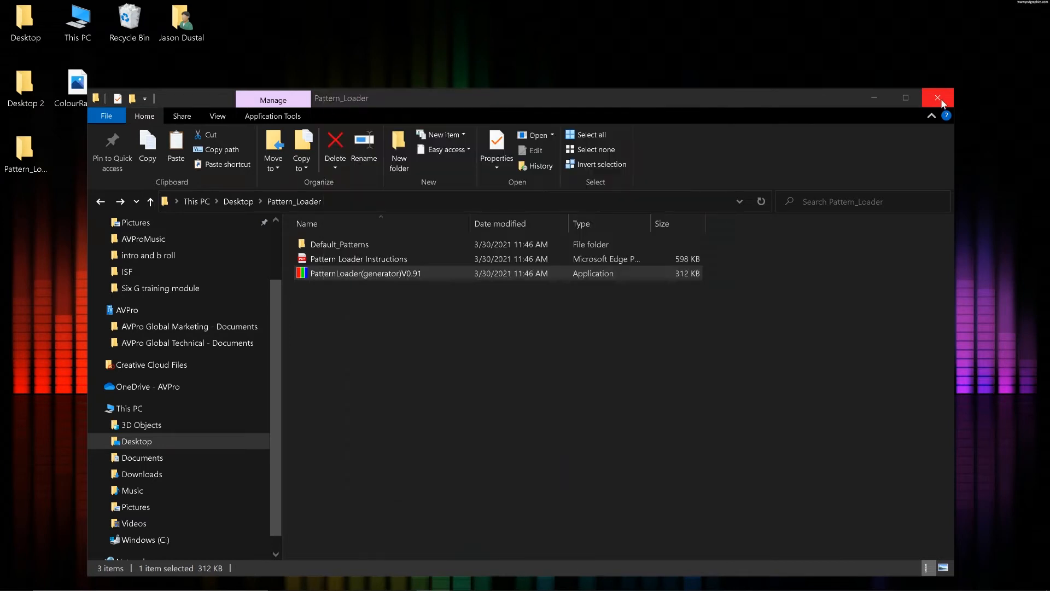
{"action": "left_click", "coordinate": [938, 98]}
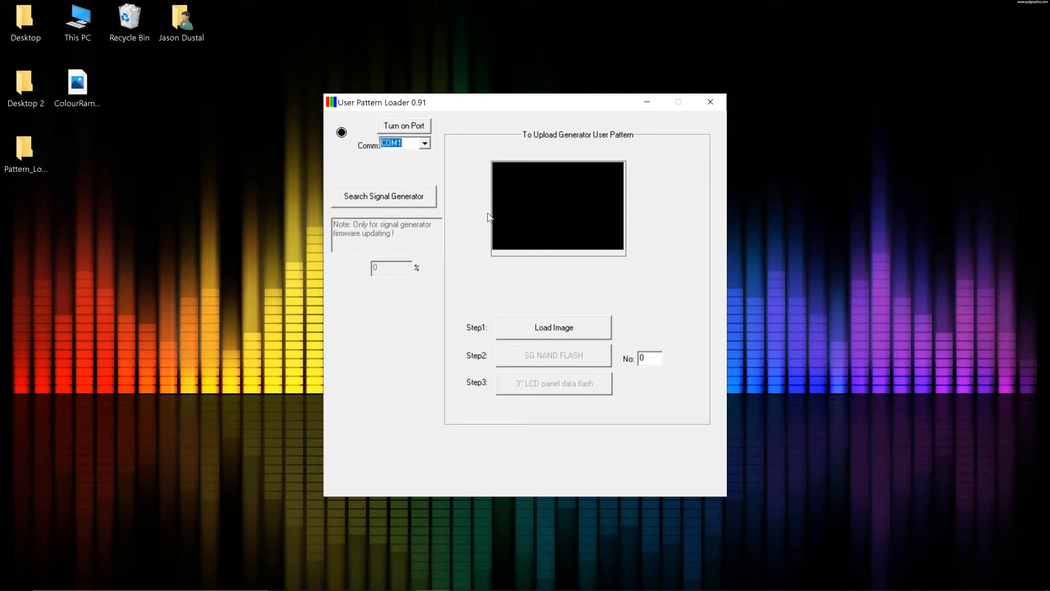
Choose COM5 as the communication port and turn the port on
{"action": "left_click", "coordinate": [424, 143]}
{"action": "left_click", "coordinate": [408, 192]}
{"action": "left_click", "coordinate": [404, 126]}
Load the ColourRamp-3 bitmap from the Desktop as the user pattern image
{"action": "left_click", "coordinate": [576, 331]}
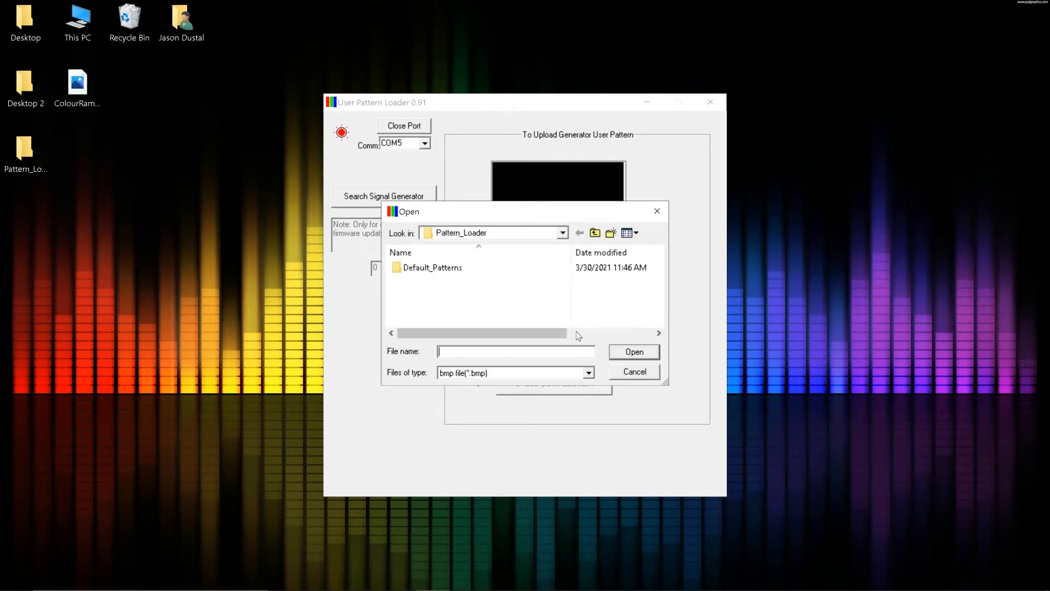
{"action": "left_click", "coordinate": [596, 234]}
{"action": "left_click", "coordinate": [596, 234]}
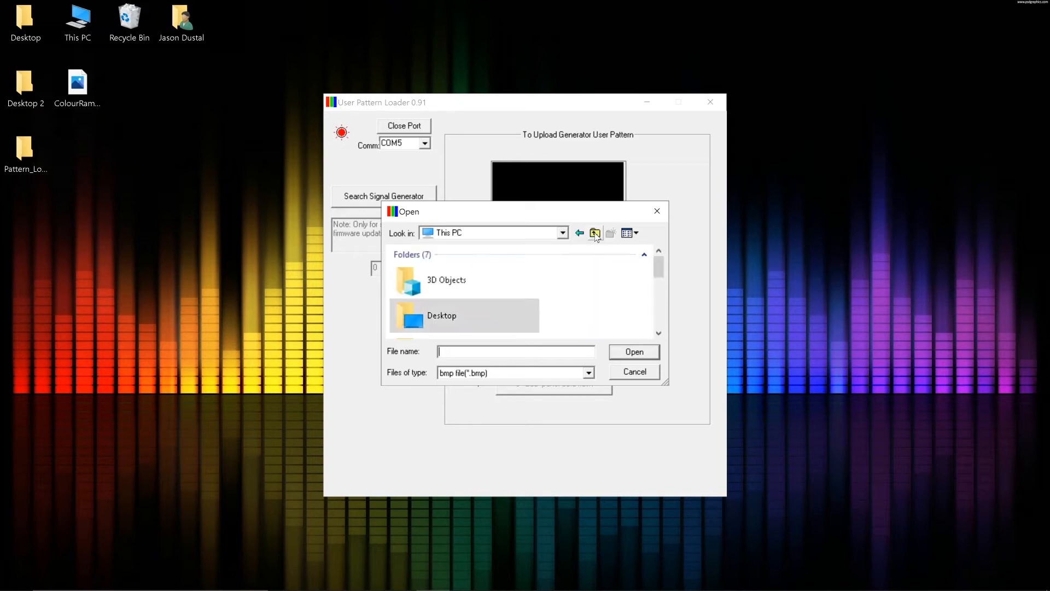
{"action": "double_click", "coordinate": [453, 313]}
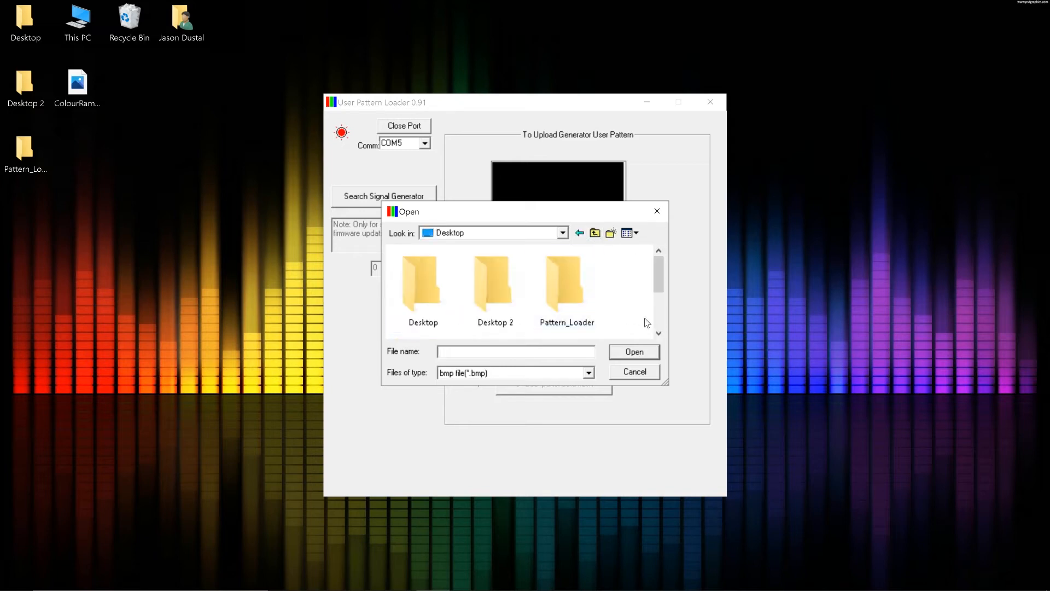
{"action": "scroll", "coordinate": [632, 320], "scroll_direction": "down", "scroll_amount": 2}
{"action": "left_click", "coordinate": [422, 295]}
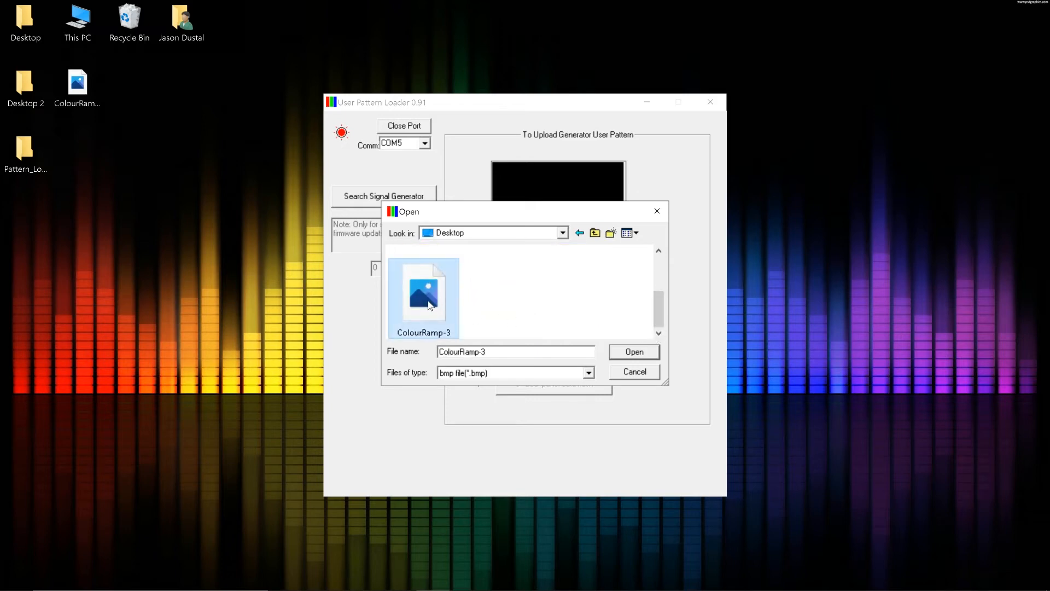
{"action": "left_click", "coordinate": [641, 352]}
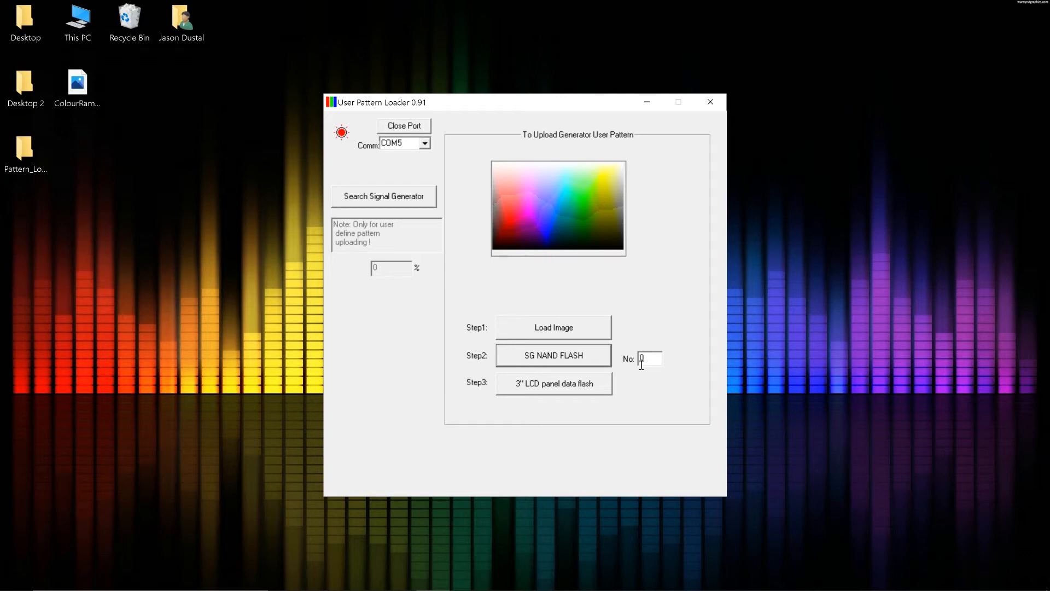
Check the Default_Patterns folder for which default image occupies each pattern position, and minimize the folder window
{"action": "left_click", "coordinate": [21, 146]}
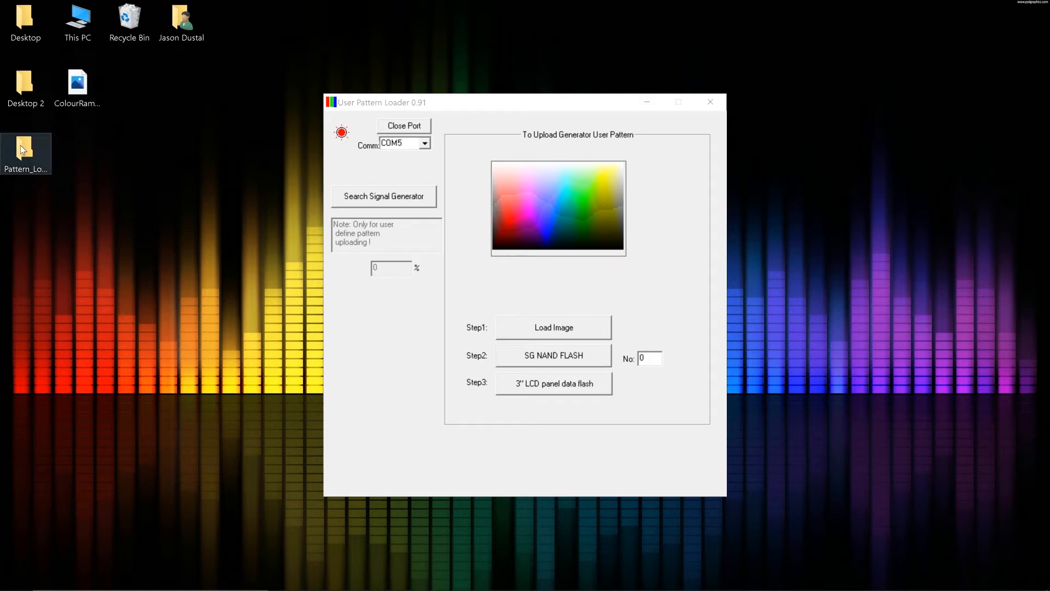
{"action": "double_click", "coordinate": [20, 146]}
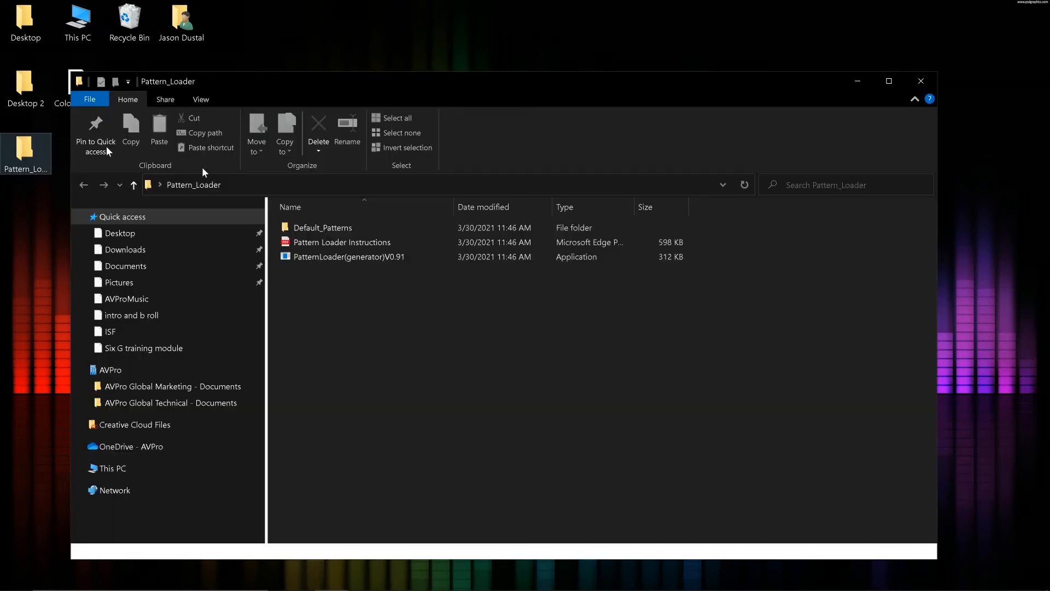
{"action": "left_click", "coordinate": [306, 226]}
{"action": "double_click", "coordinate": [305, 226]}
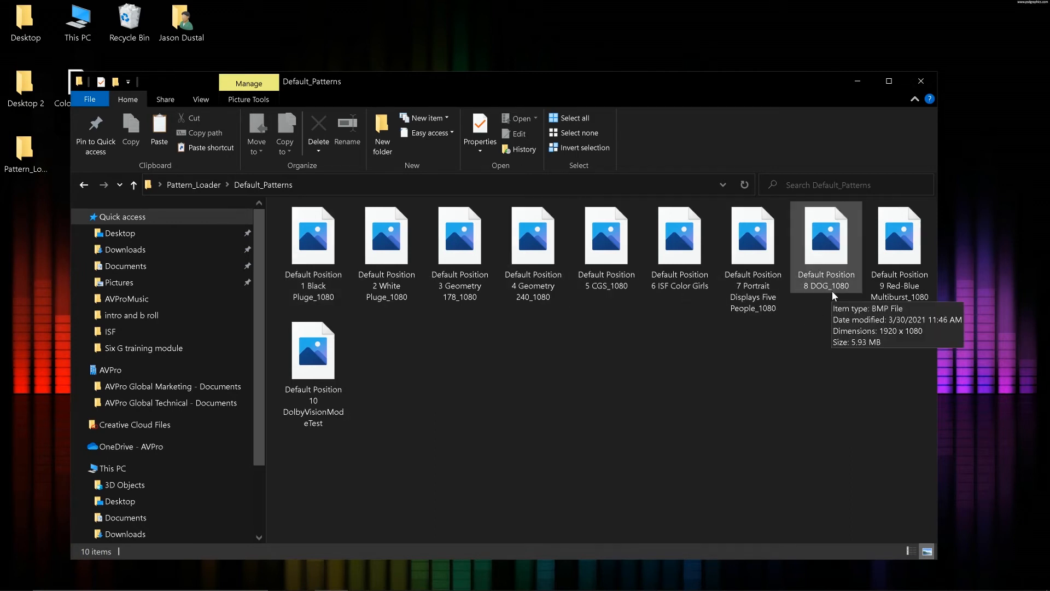
{"action": "left_click", "coordinate": [858, 81]}
Set the pattern number to 8 and write the loaded image to the generator with SG NAND FLASH
{"action": "double_click", "coordinate": [652, 357]}
{"action": "type", "text": "8"}
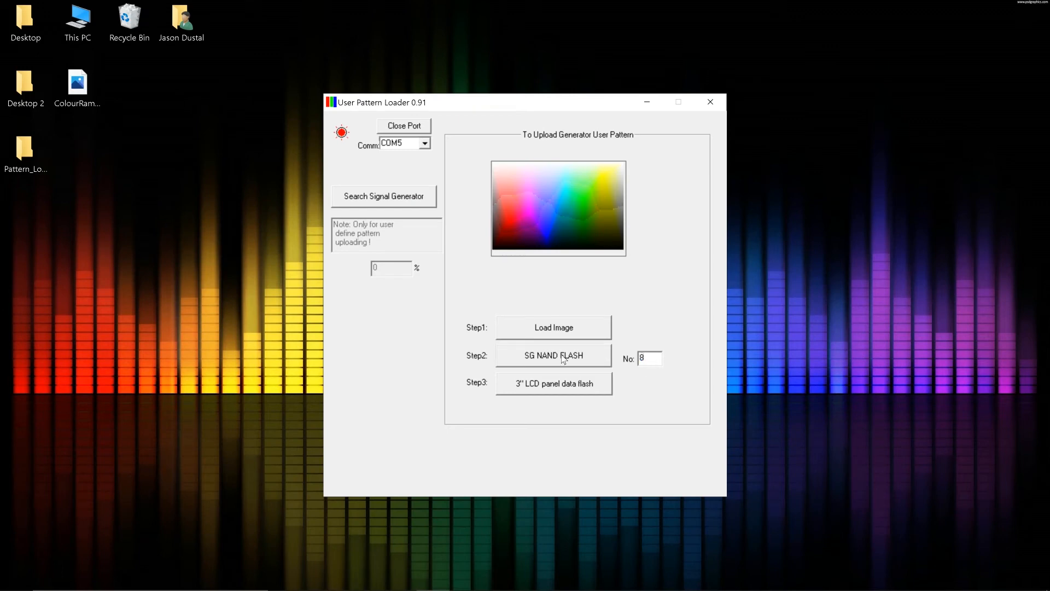
{"action": "left_click", "coordinate": [514, 358]}
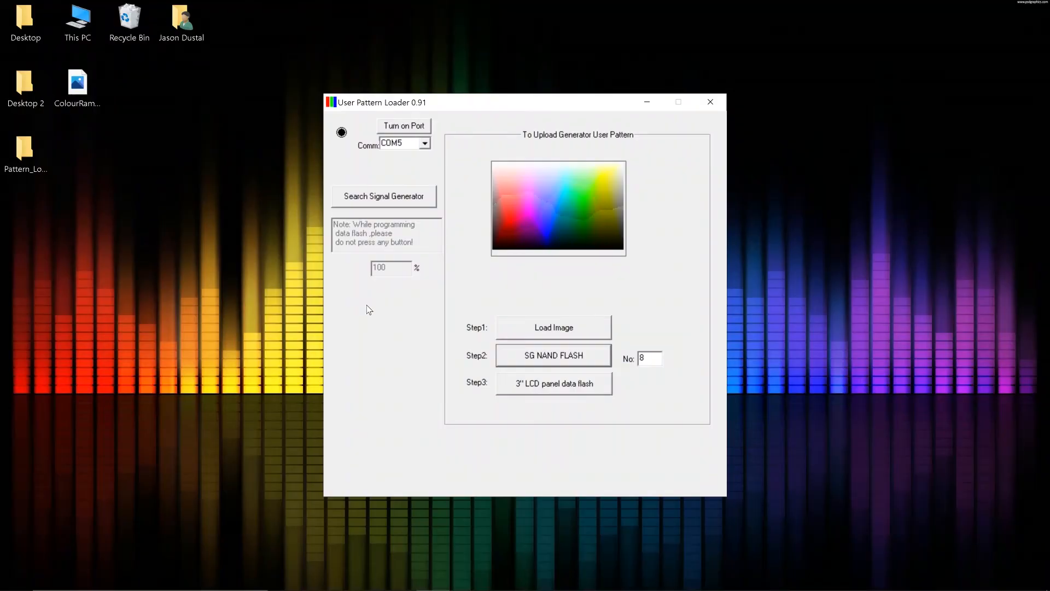
Reconnect the generator on COM5 and start the 3" LCD panel data flash for pattern number 8
{"action": "left_click", "coordinate": [424, 143]}
{"action": "left_click", "coordinate": [408, 157]}
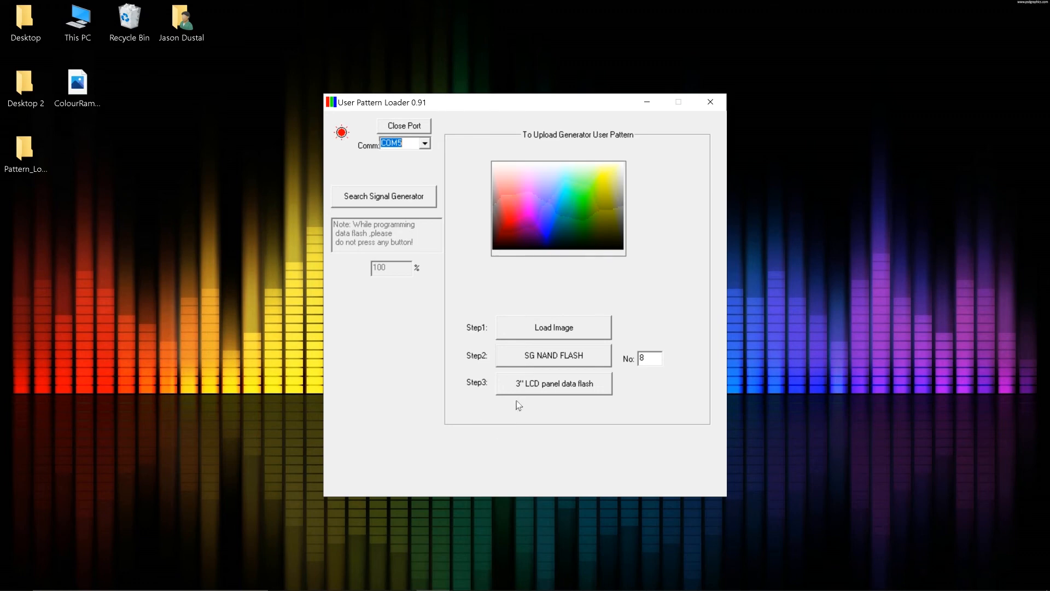
{"action": "left_click", "coordinate": [545, 384]}
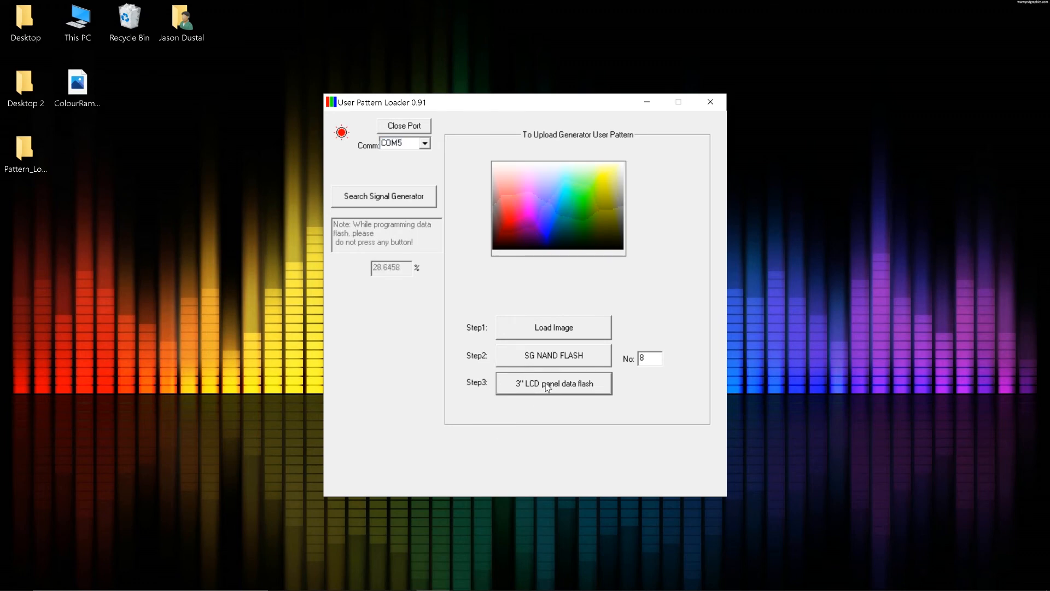